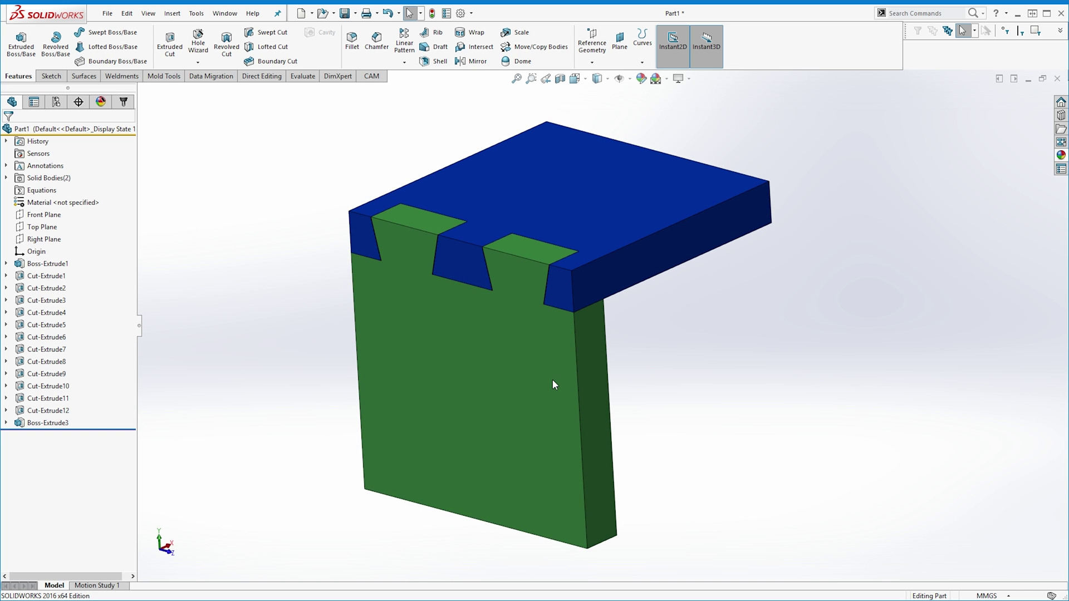
Step: Hide the blue top plate, check side and isometric views, then undo to restore it
right_click(542, 221)
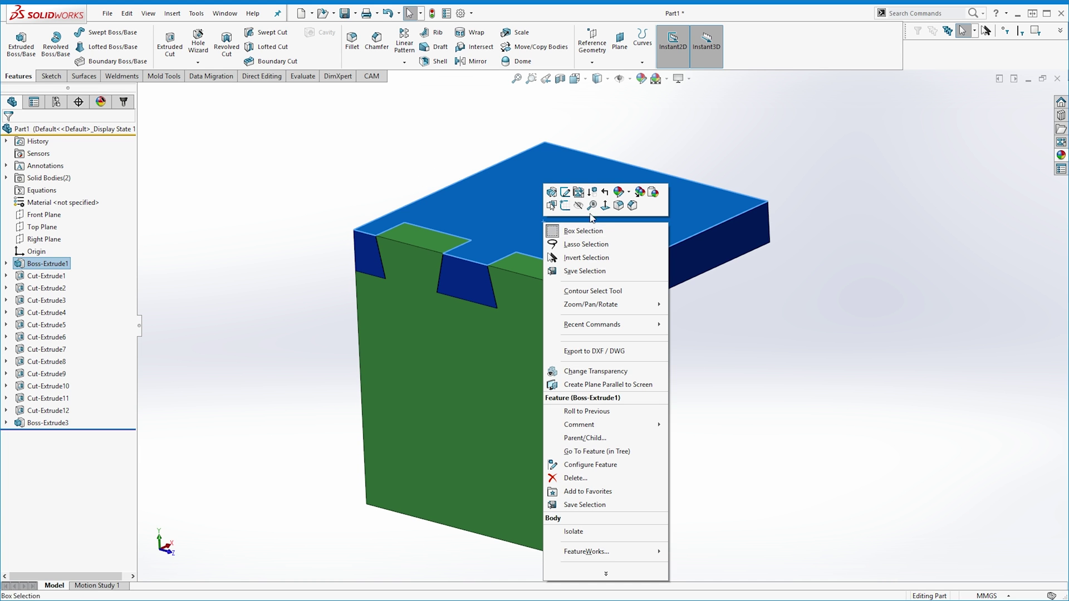
left_click(579, 206)
key("ctrl+3")
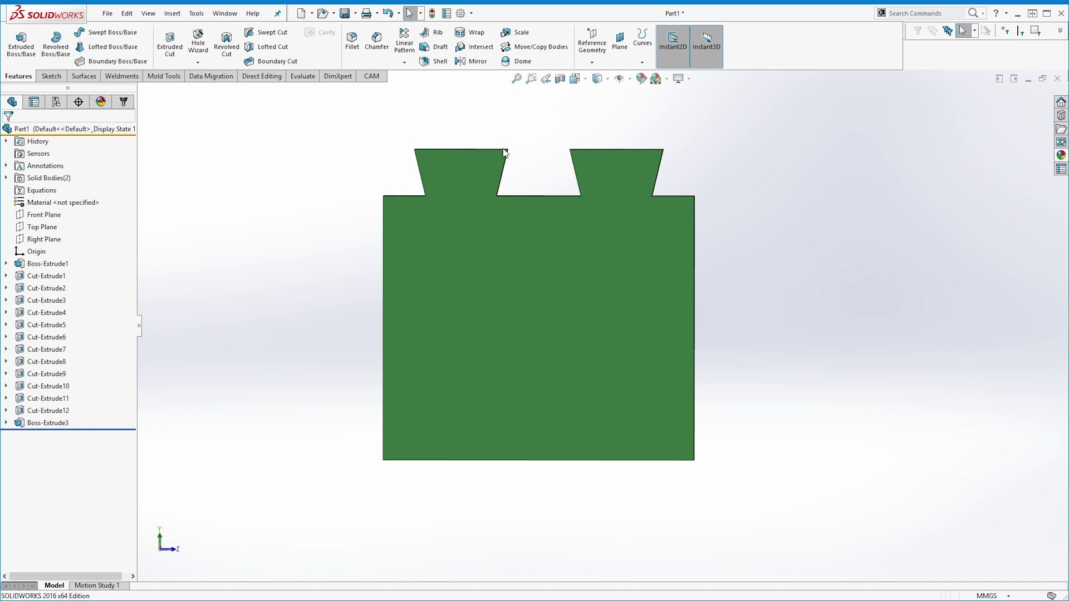
key("ctrl+7")
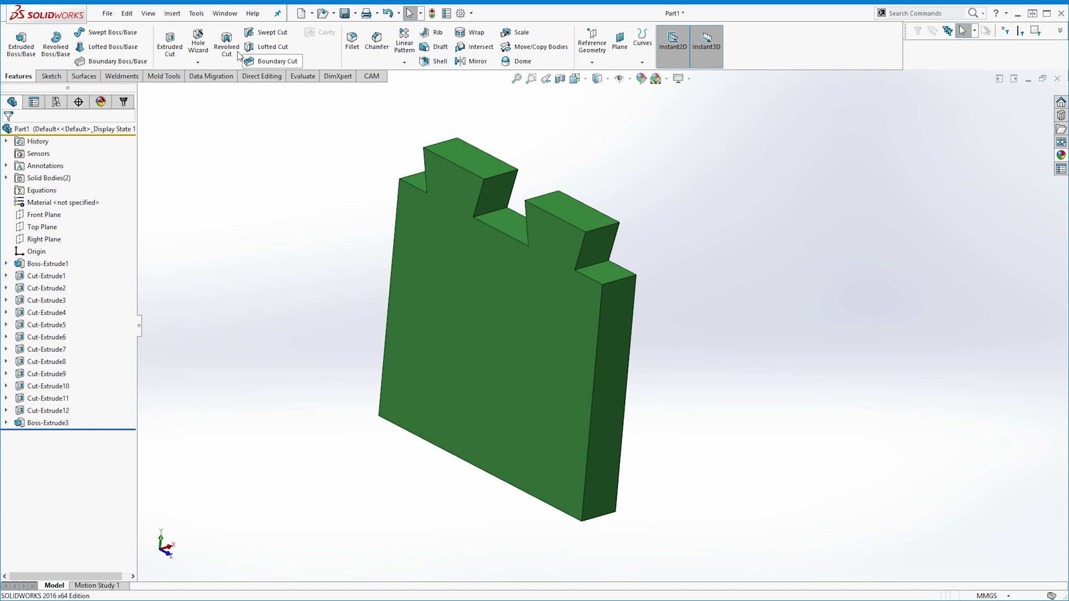
left_click(127, 13)
left_click(138, 30)
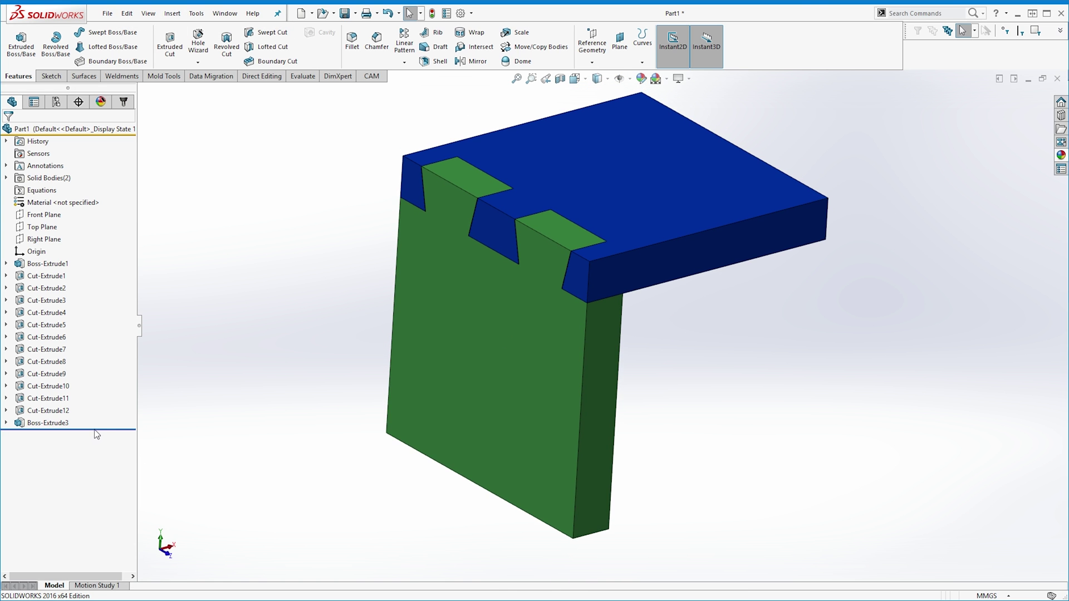
Step: Roll back above Boss-Extrude3 and orbit the plate to inspect its stepped dovetail notches
left_click_drag(97, 429, 97, 417)
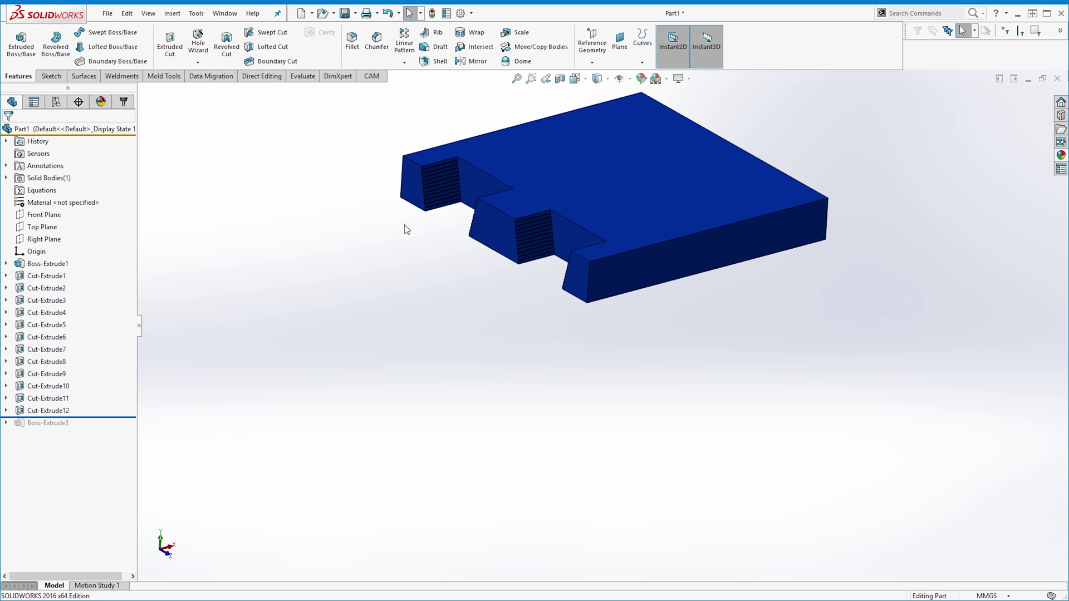
middle_click_drag(407, 230, 446, 222)
scroll(446, 222, "down", 5)
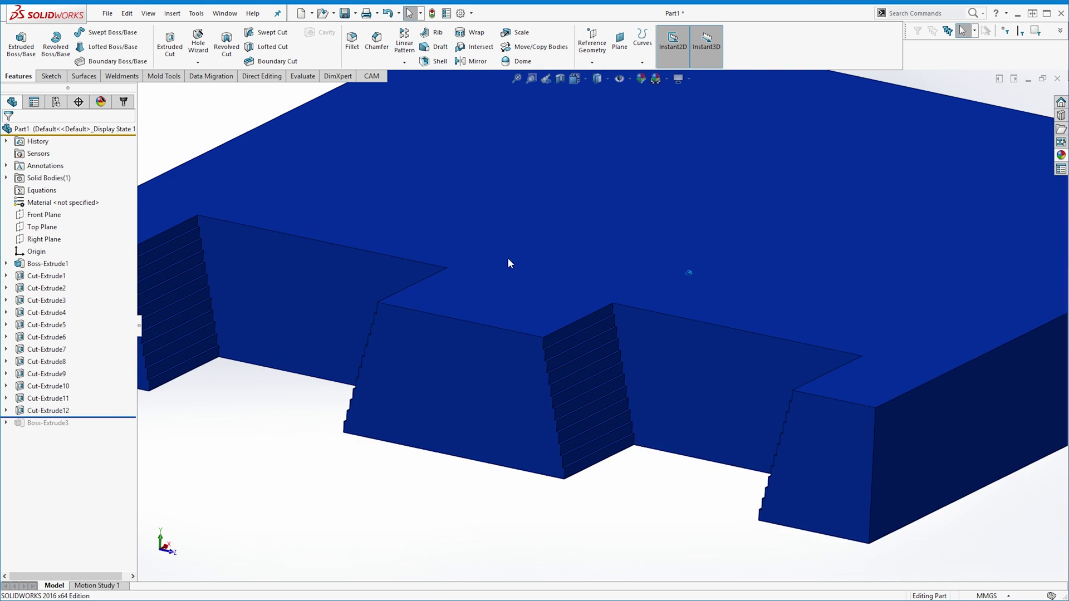
scroll(529, 282, "up", 5)
key("Right")
key("Right")
key("Right")
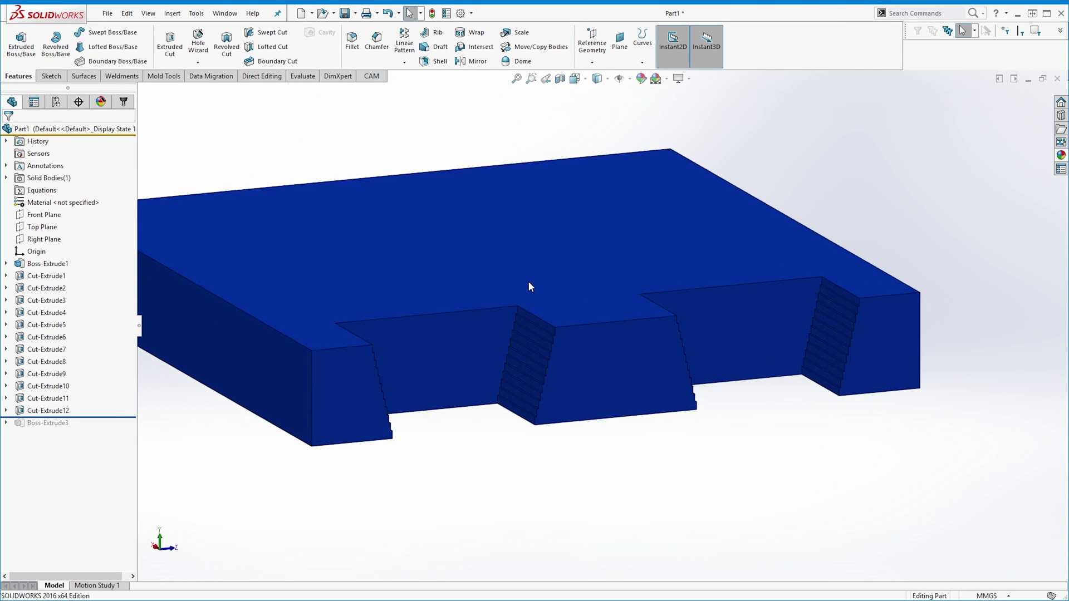
key("Right")
key("Right")
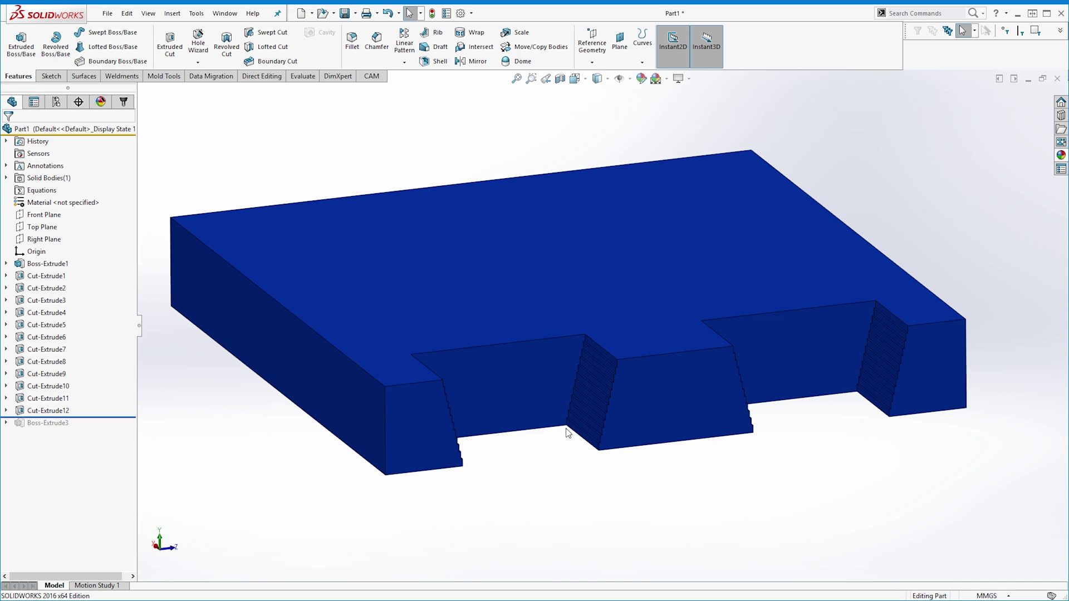
key("Left")
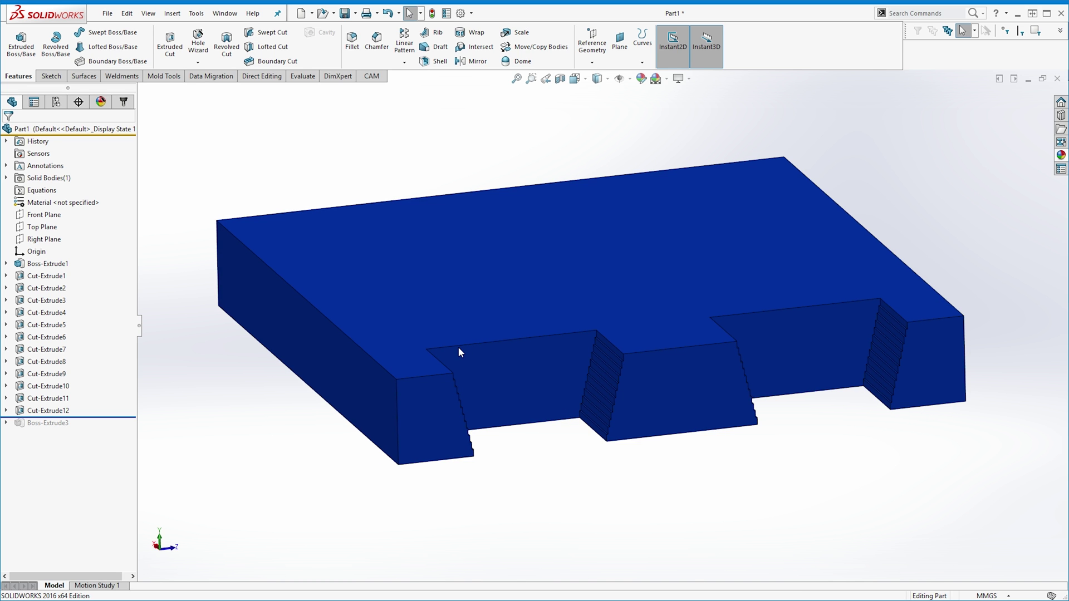
middle_click_drag(459, 346, 376, 345)
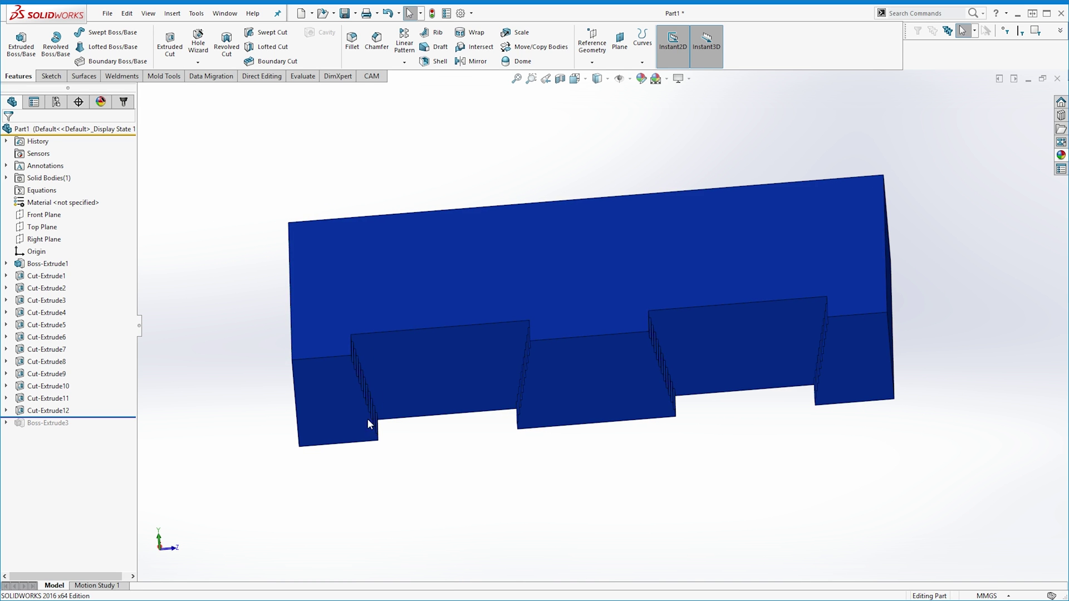
middle_click_drag(387, 452, 396, 491)
key("ctrl+5")
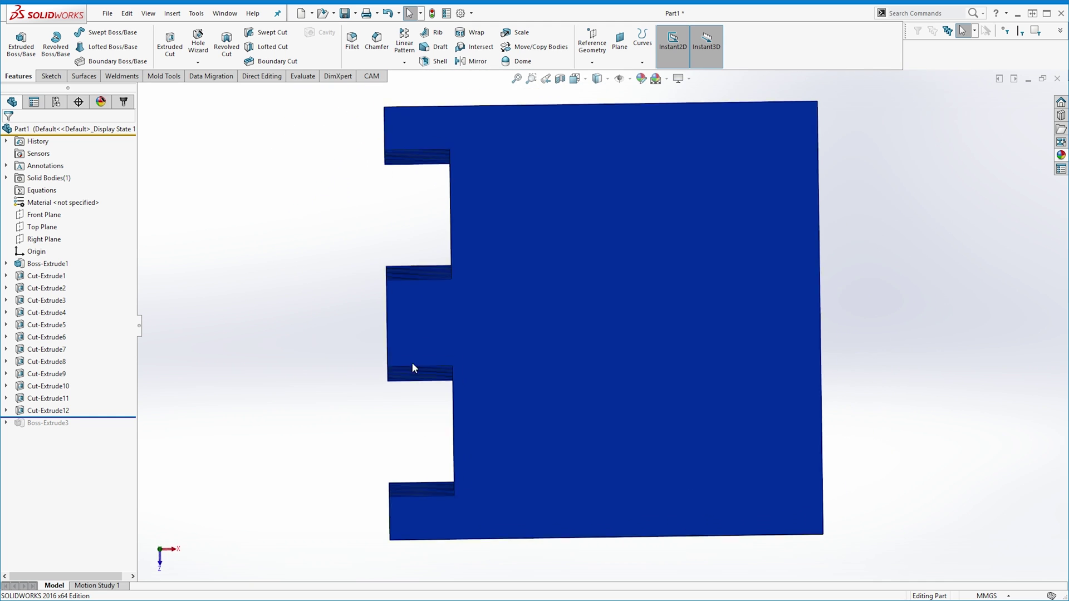
left_click_drag(382, 167, 452, 267)
left_click(429, 241)
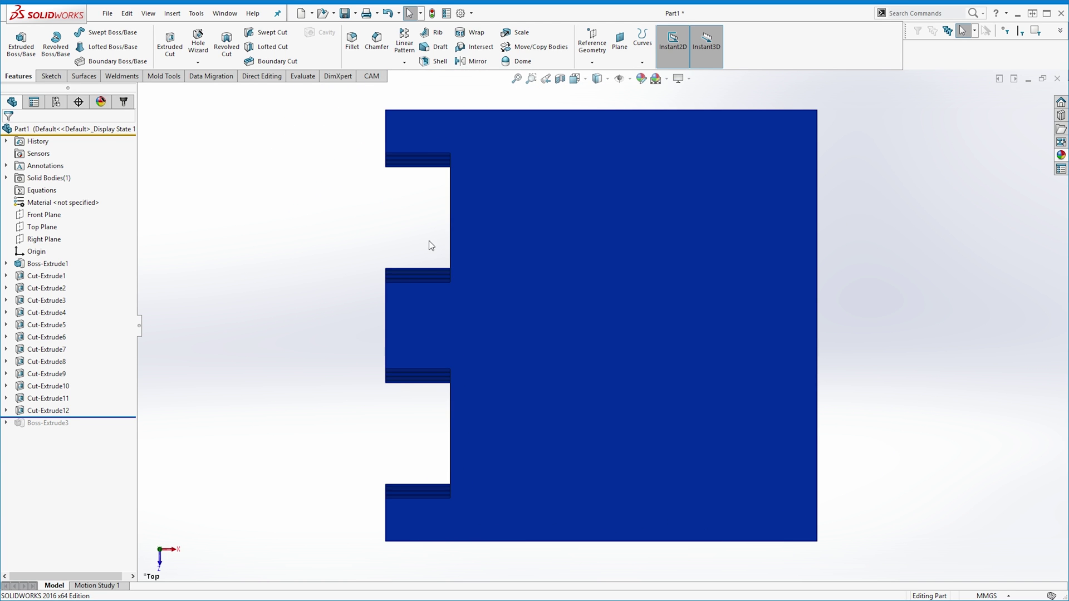
middle_click_drag(427, 210, 441, 182)
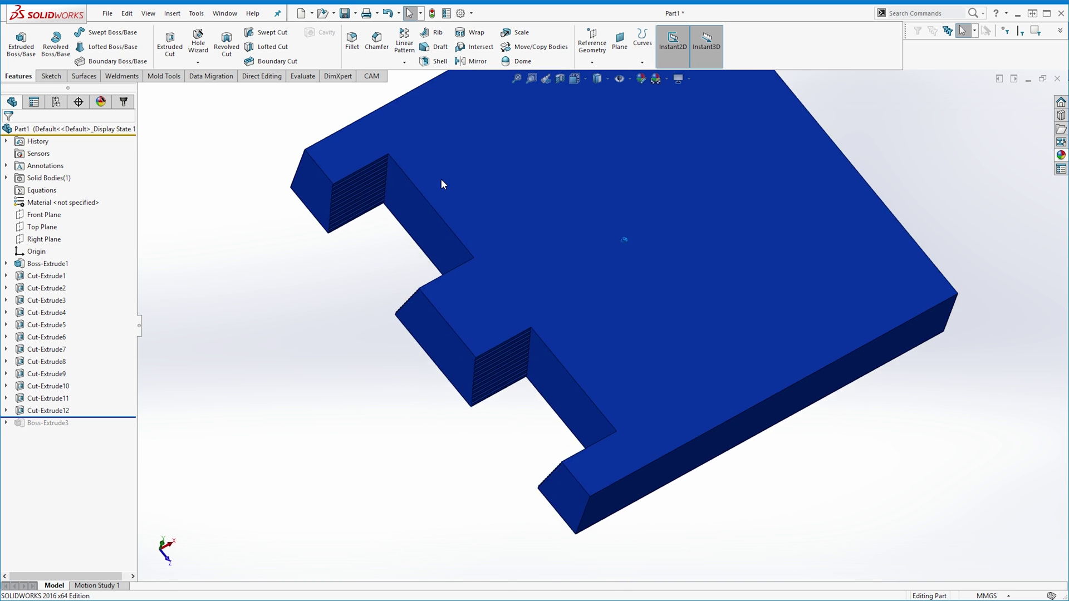
scroll(442, 181, "down", 5)
scroll(454, 236, "down", 3)
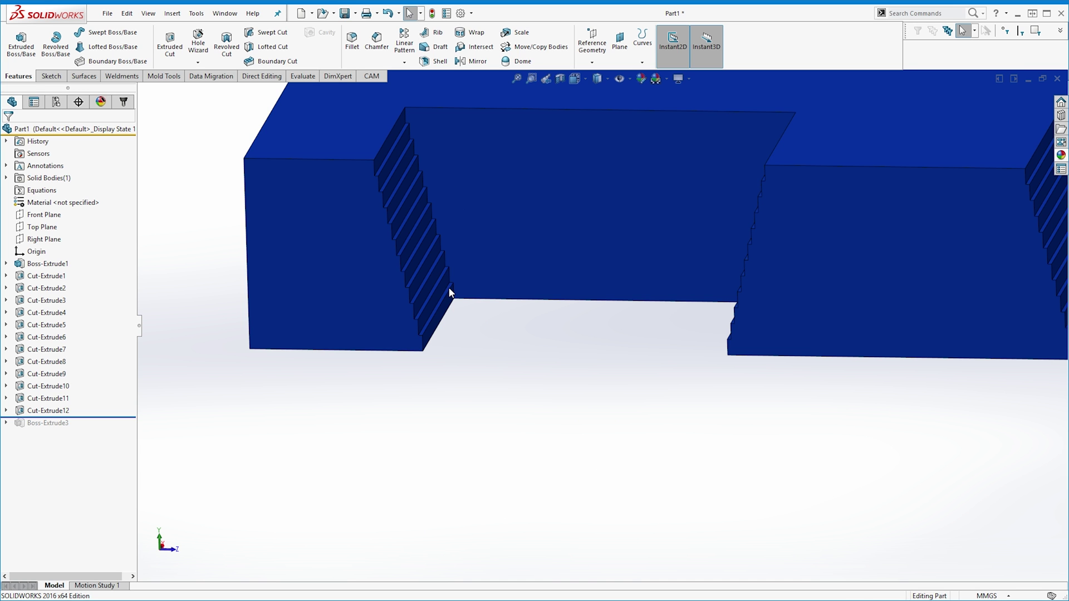
scroll(468, 336, "down", 4)
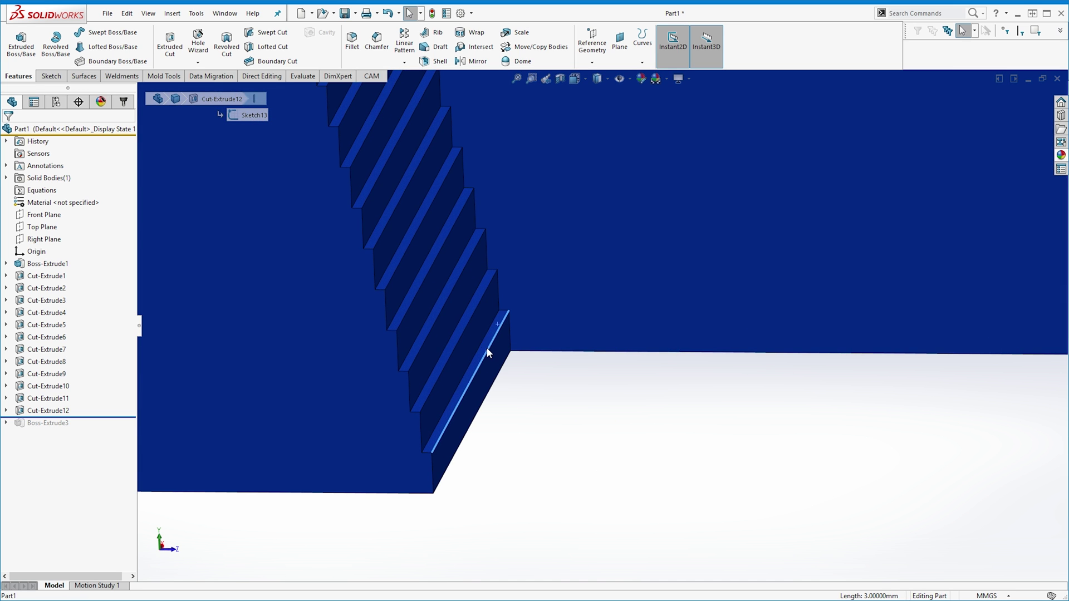
left_click(486, 352)
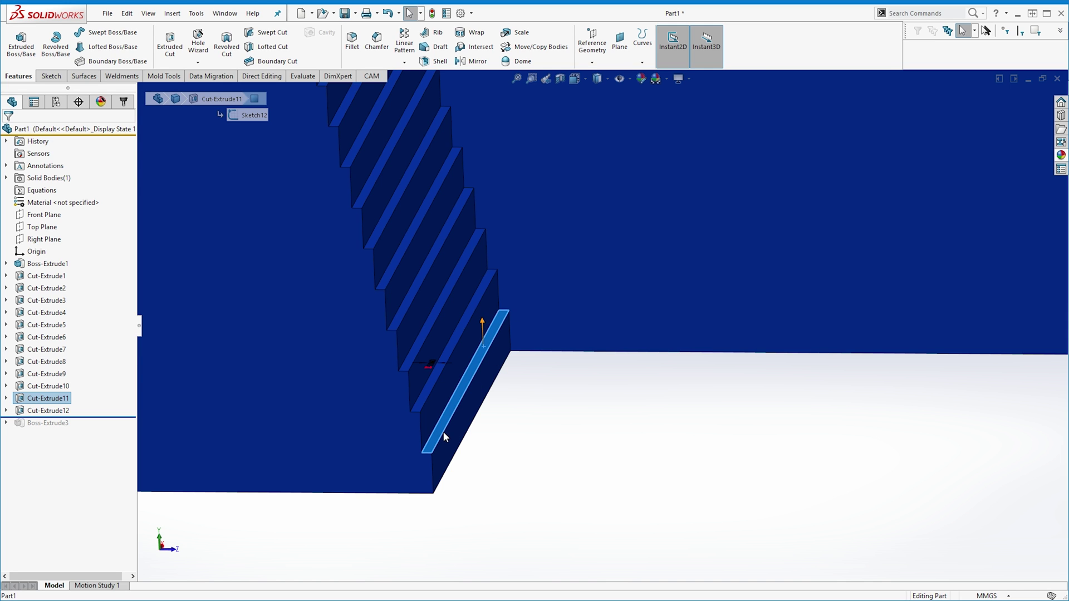
left_click(473, 303)
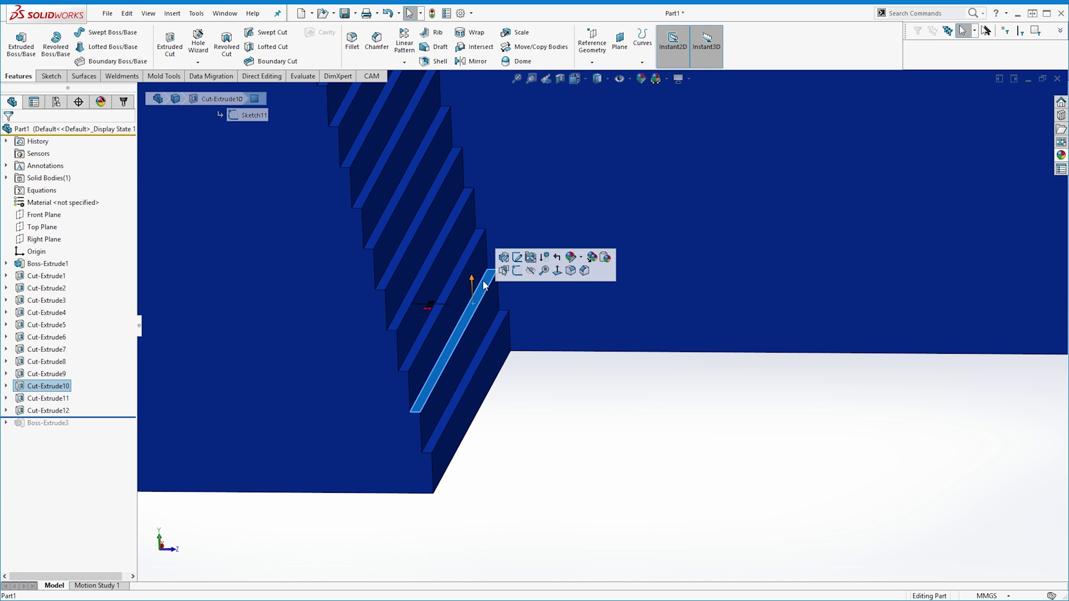
left_click(413, 350)
left_click(494, 447)
scroll(494, 448, "up", 5)
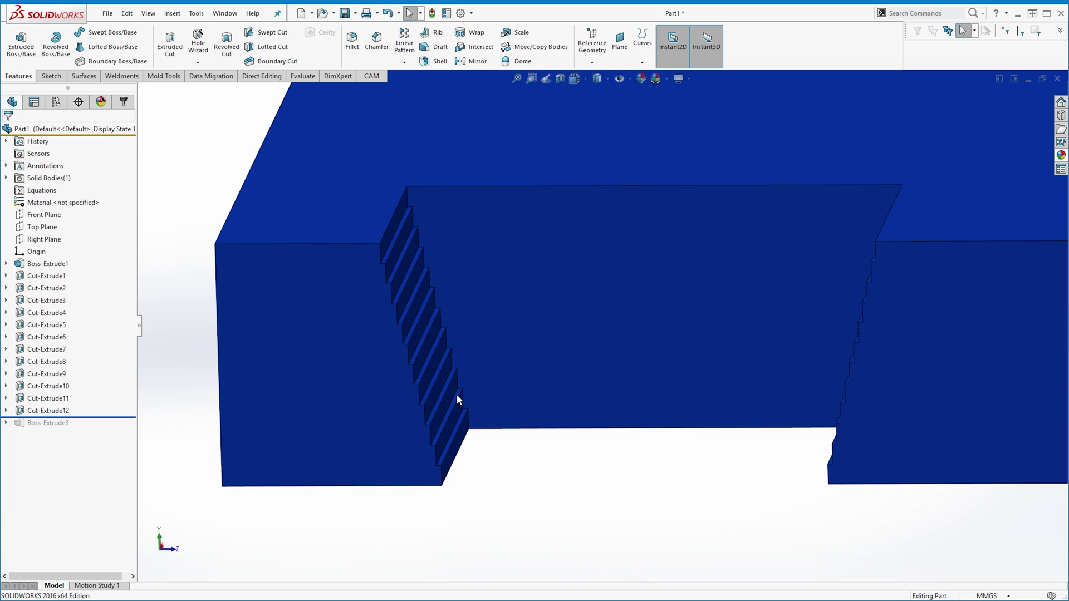
left_click(457, 395)
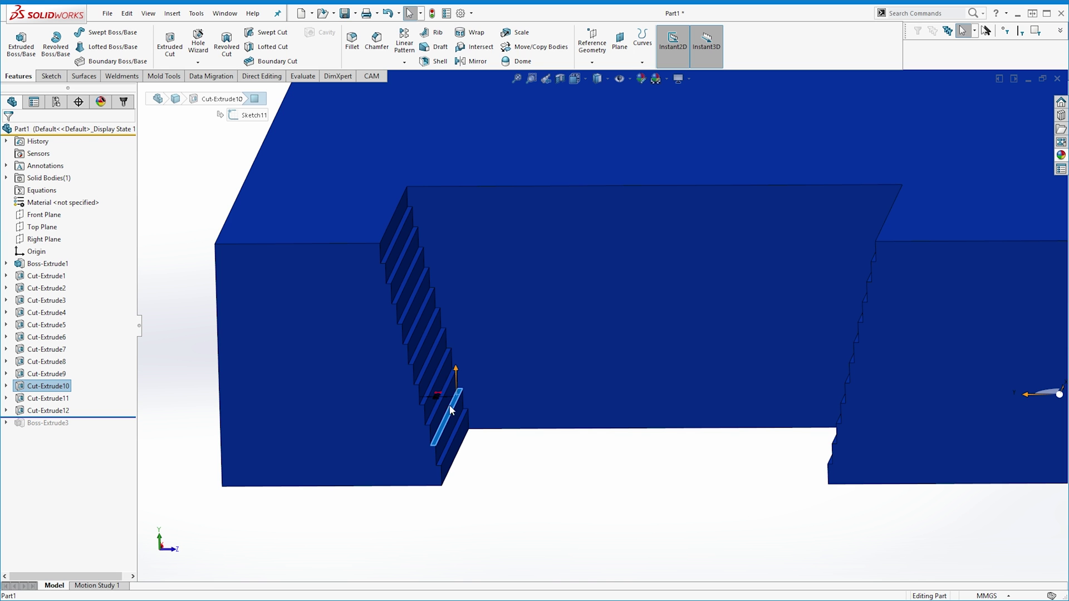
left_click(525, 500)
key("ctrl+7")
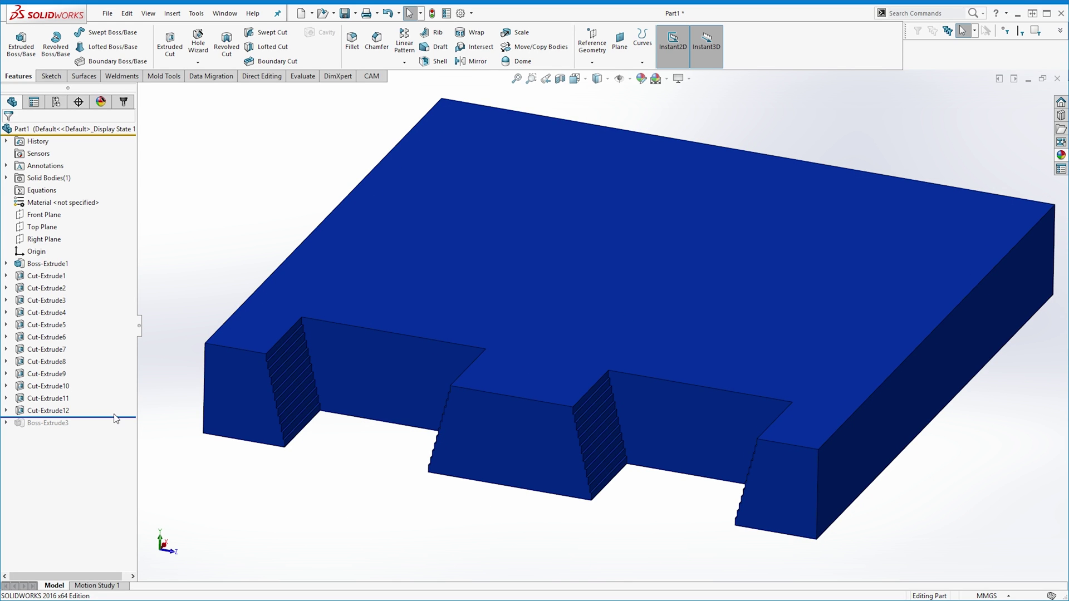
left_click_drag(115, 416, 124, 267)
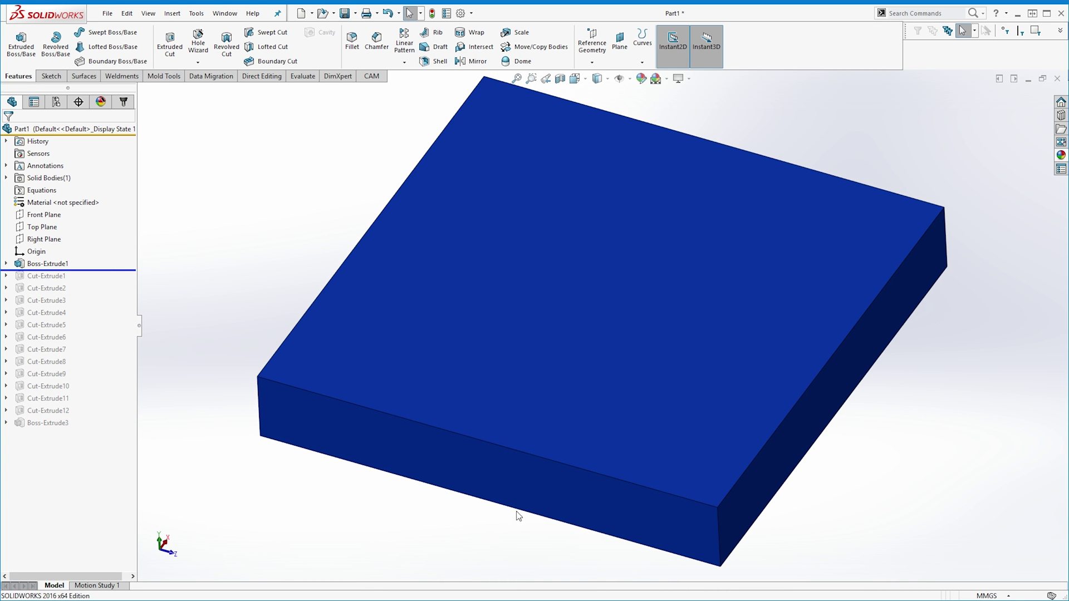
Step: Roll the part forward through the pocket cuts up to Cut-Extrude12
left_click_drag(97, 271, 104, 290)
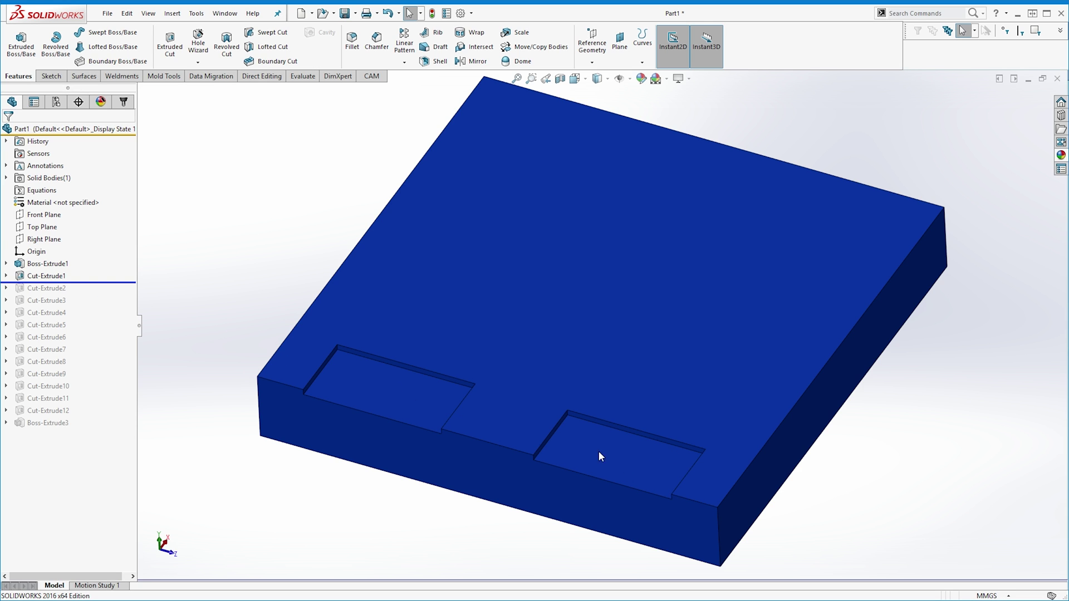
left_click_drag(115, 282, 112, 294)
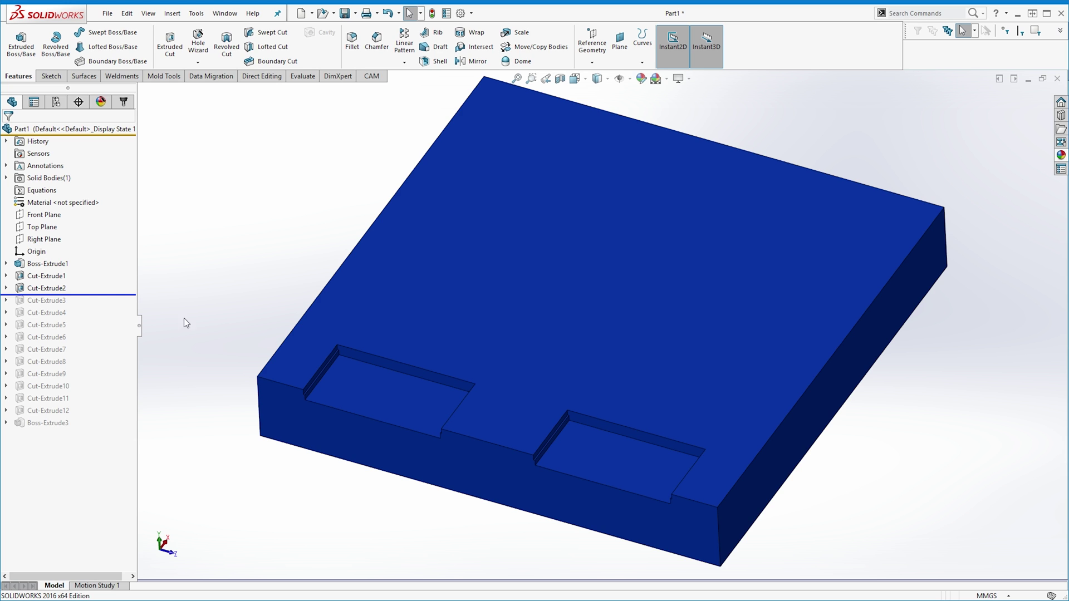
left_click_drag(111, 294, 118, 406)
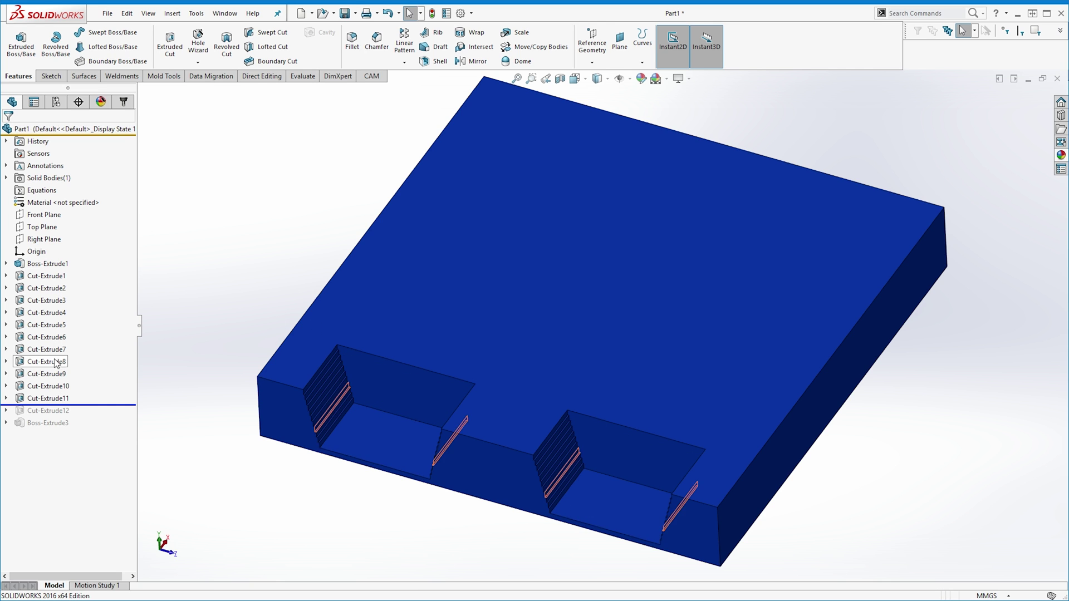
left_click_drag(87, 405, 87, 417)
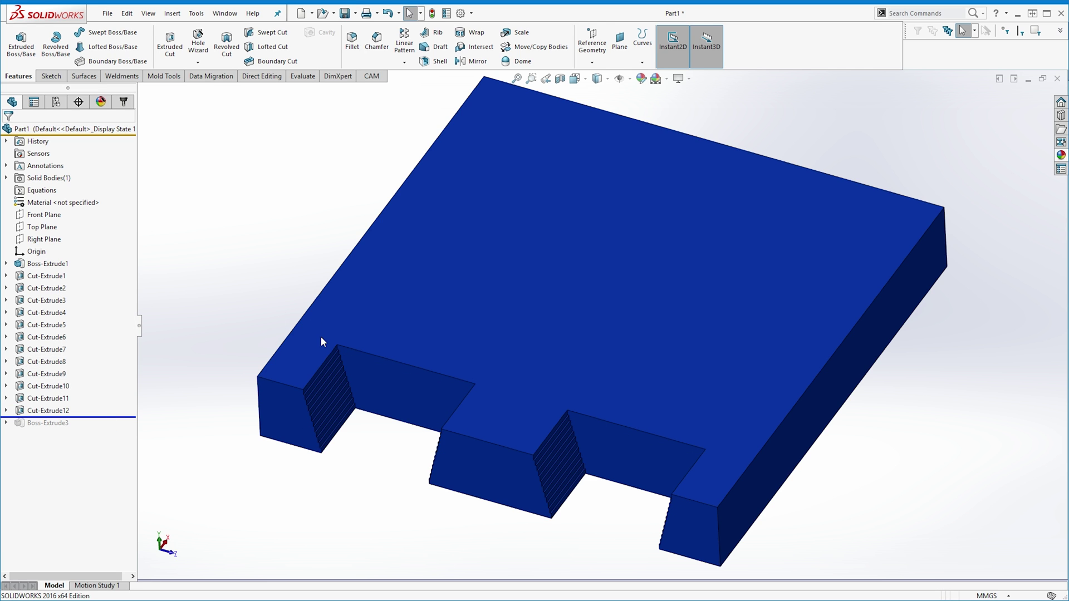
Step: Orbit to a shallower angle and inspect the stepped slot face
mouse_move(607, 506)
middle_mouse_down()
mouse_move(562, 426)
mouse_move(580, 439)
middle_mouse_up()
middle_click_drag(425, 350, 345, 357)
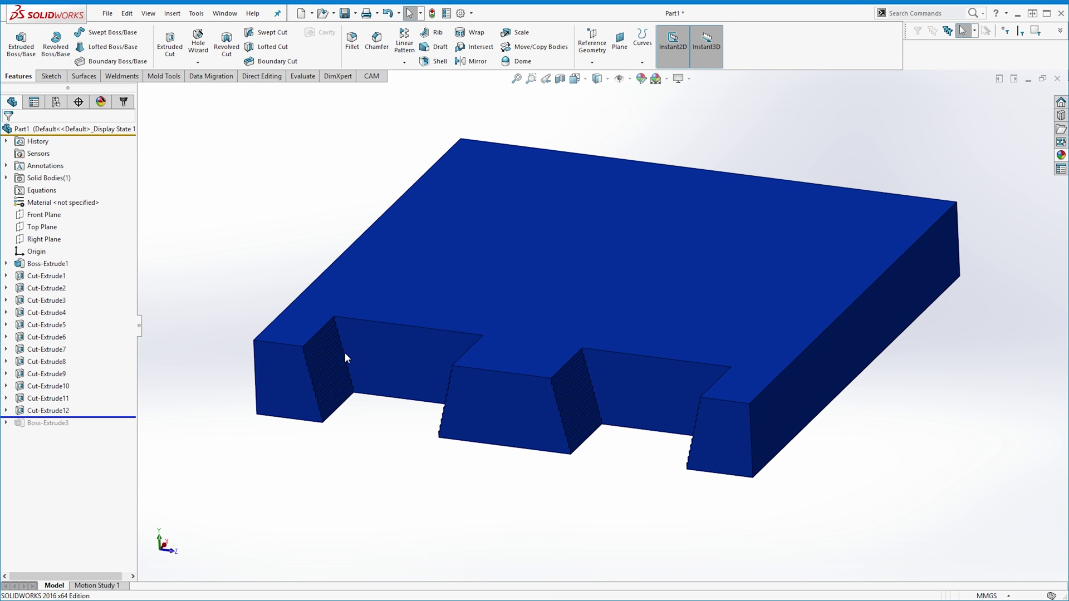
left_click(353, 400)
left_click(347, 416)
Step: Roll past Boss-Extrude3 to add the green mating body, then zoom to fit
middle_click_drag(382, 465, 420, 436)
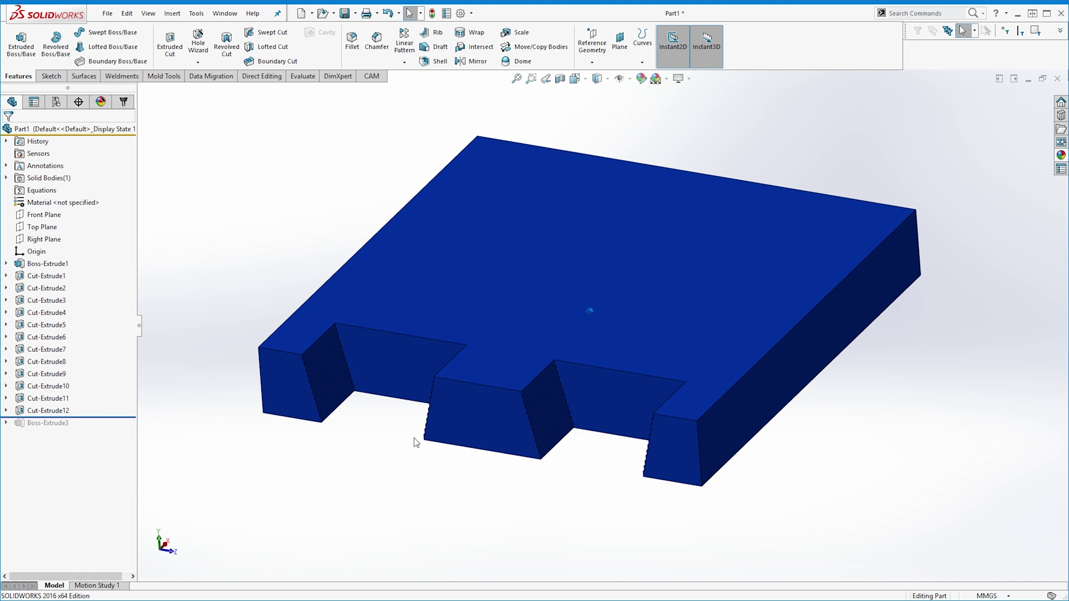
left_click_drag(120, 417, 171, 457)
key("f")
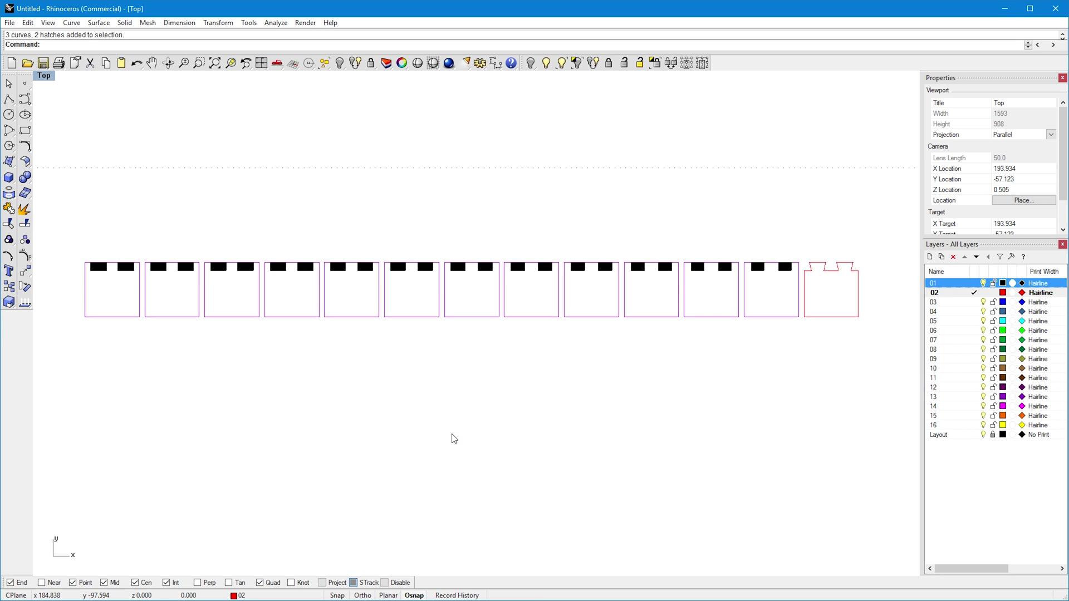
left_click_drag(70, 248, 145, 336)
key("Escape")
left_click_drag(70, 239, 145, 362)
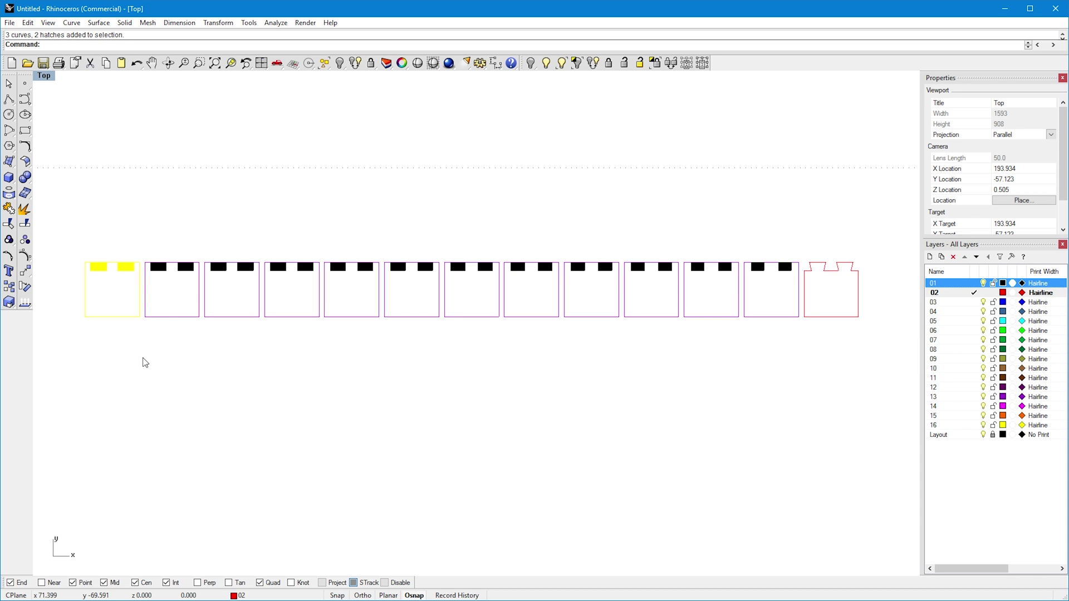
left_click(249, 365)
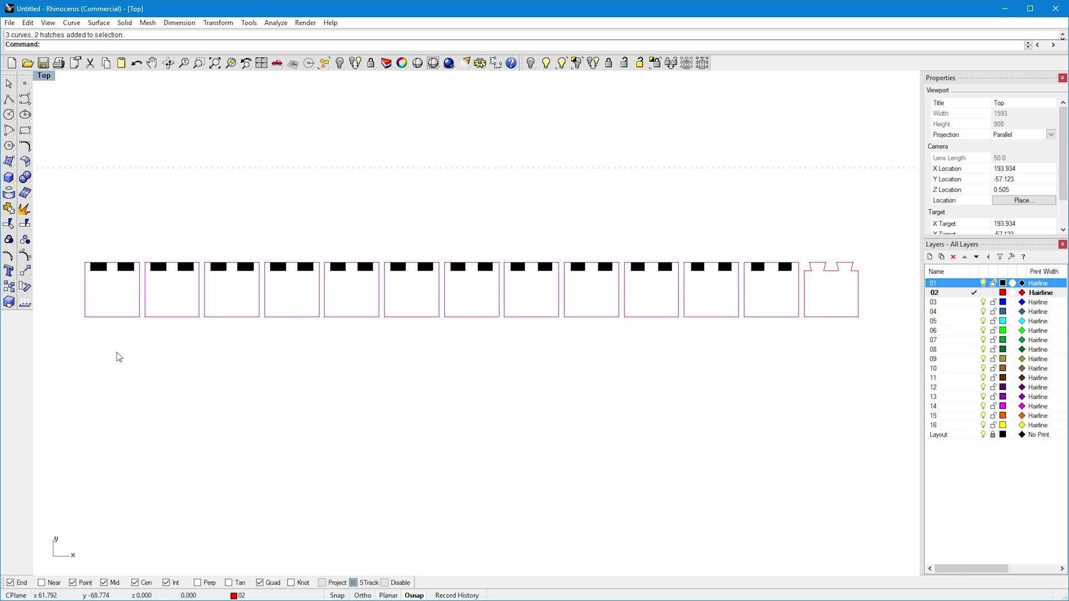
left_click_drag(74, 252, 140, 332)
left_click(103, 272)
left_click(124, 270)
left_click(160, 270)
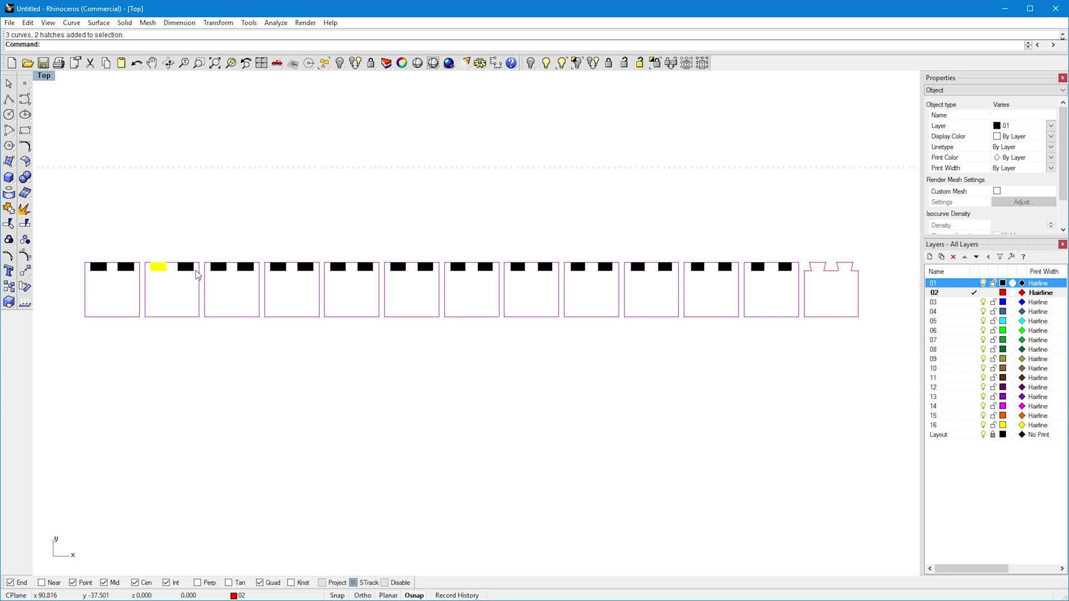
left_click(188, 270)
left_click(213, 251)
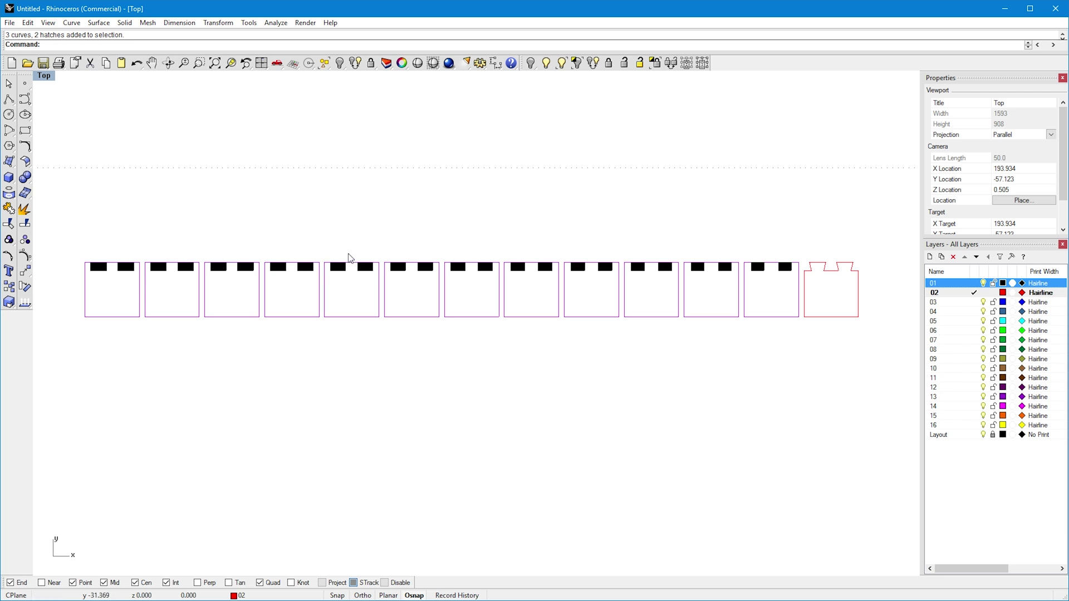
mouse_move(75, 243)
left_mouse_down()
mouse_move(170, 344)
mouse_move(147, 352)
left_mouse_up()
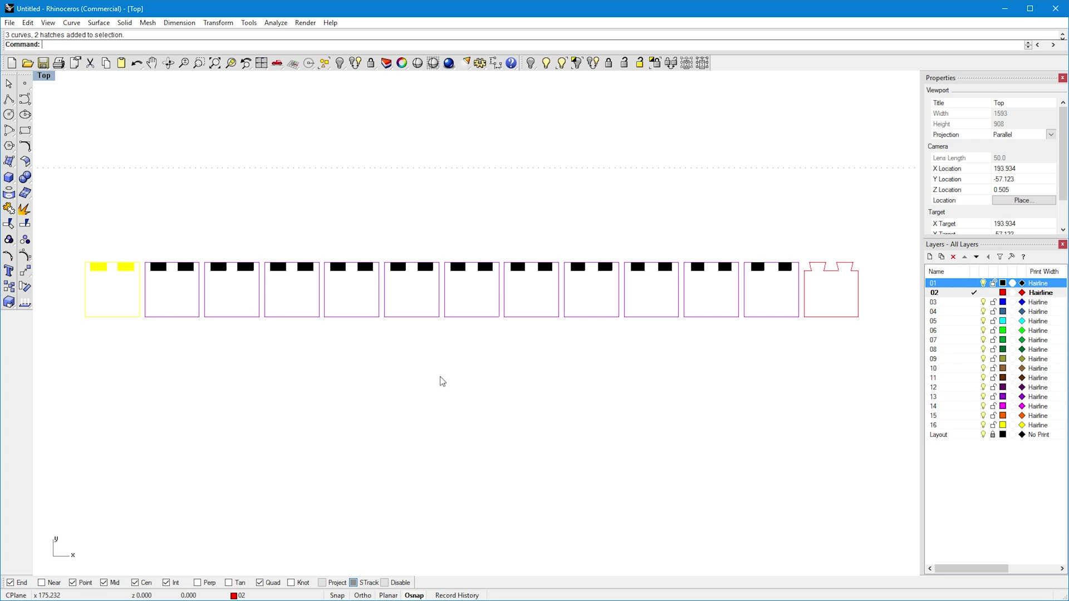
left_click(578, 63)
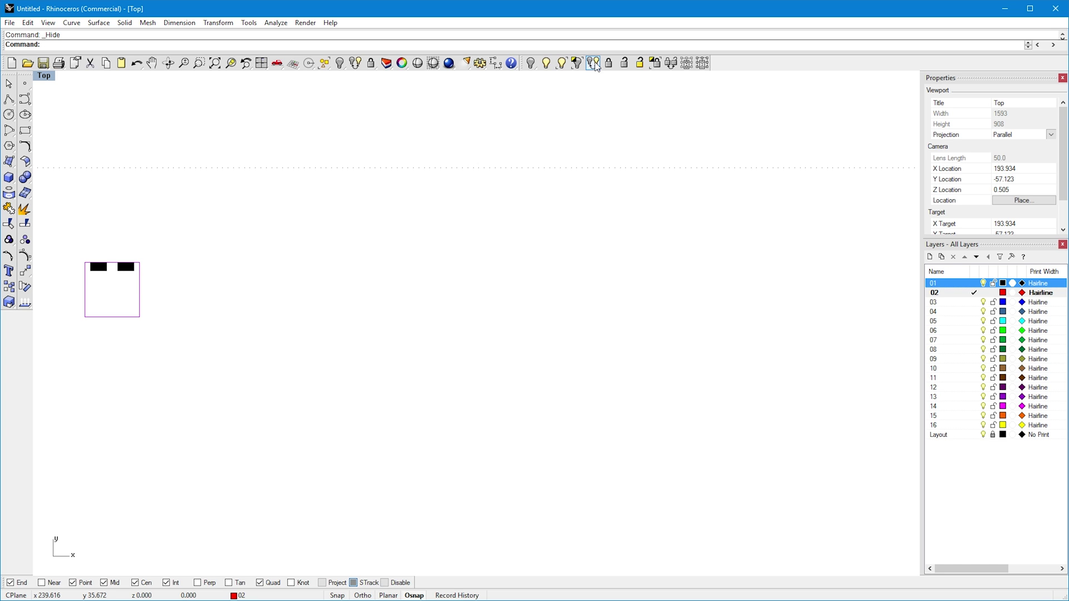
left_click(546, 62)
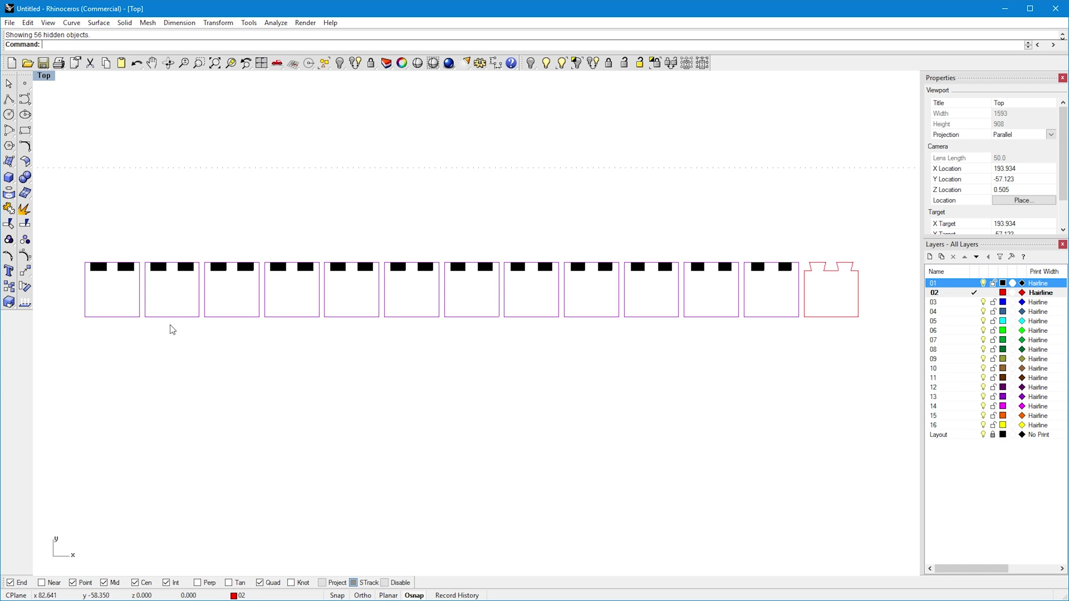
mouse_move(142, 258)
left_mouse_down()
mouse_move(188, 356)
mouse_move(202, 362)
left_mouse_up()
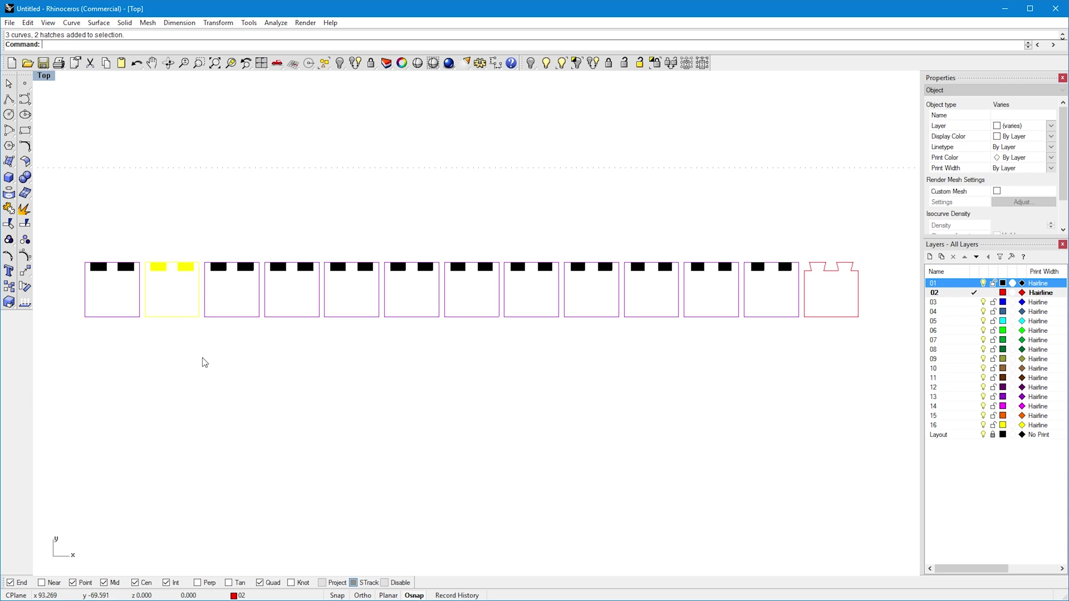
left_click(576, 63)
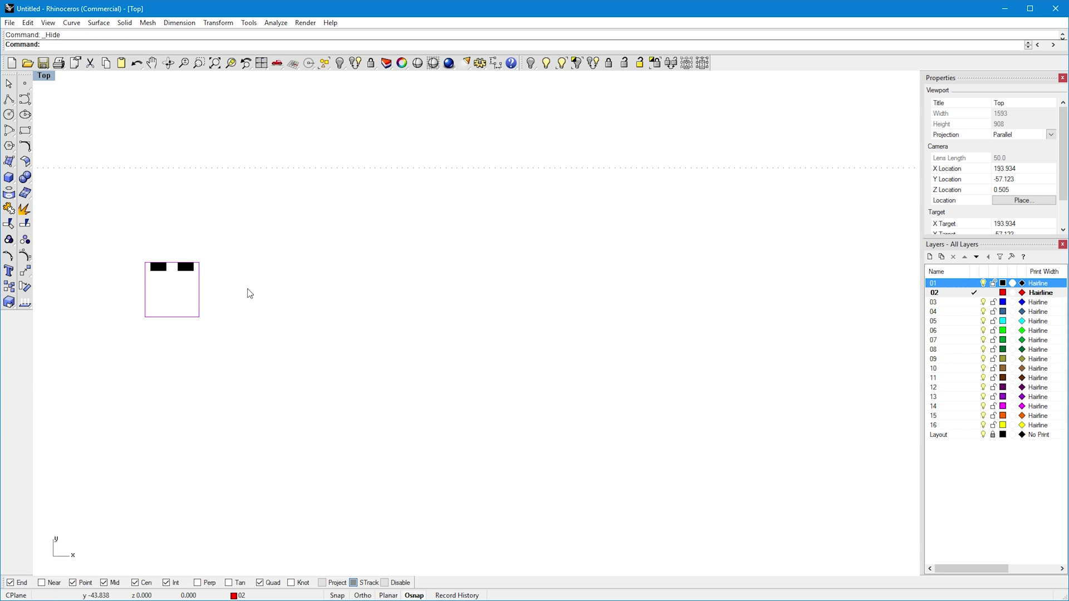
left_click(530, 62)
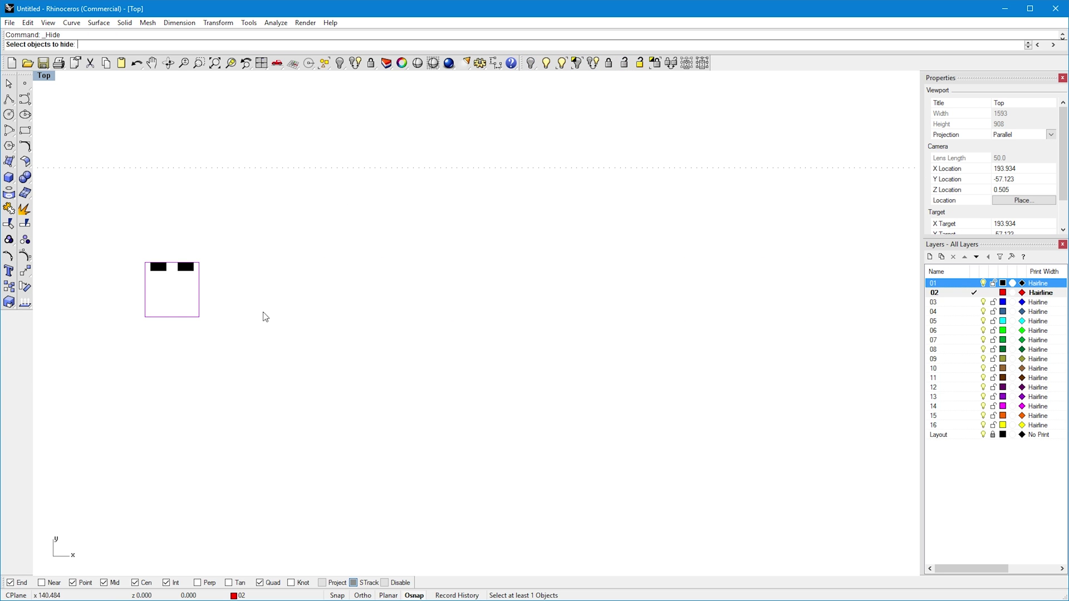
right_click(530, 63)
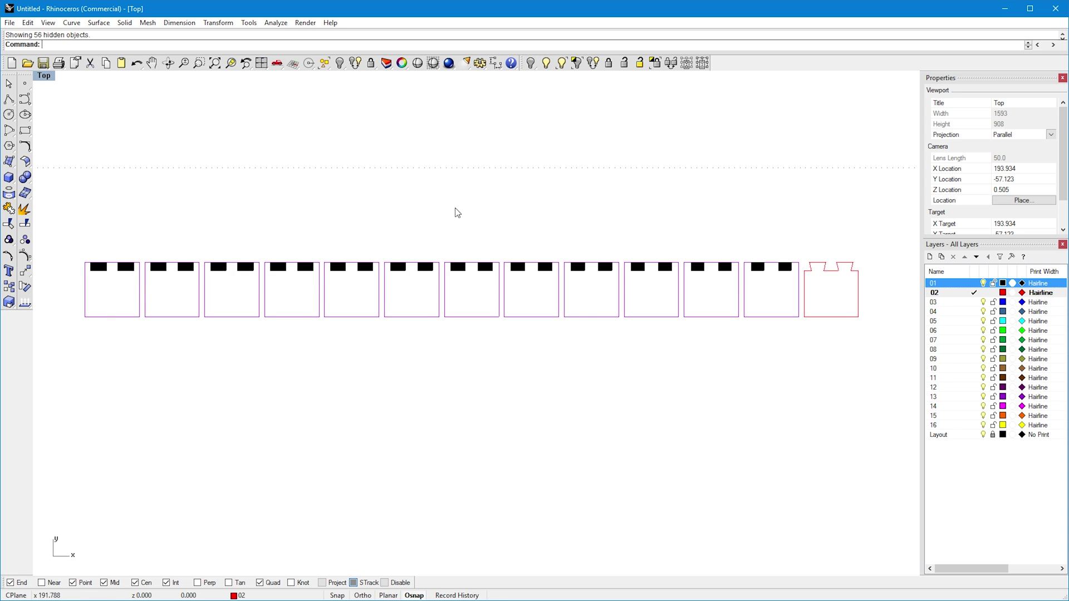
left_click(786, 271)
Step: Move the twelfth outline onto layer 02 with Change Object Layer
left_click(771, 295)
left_click(773, 317)
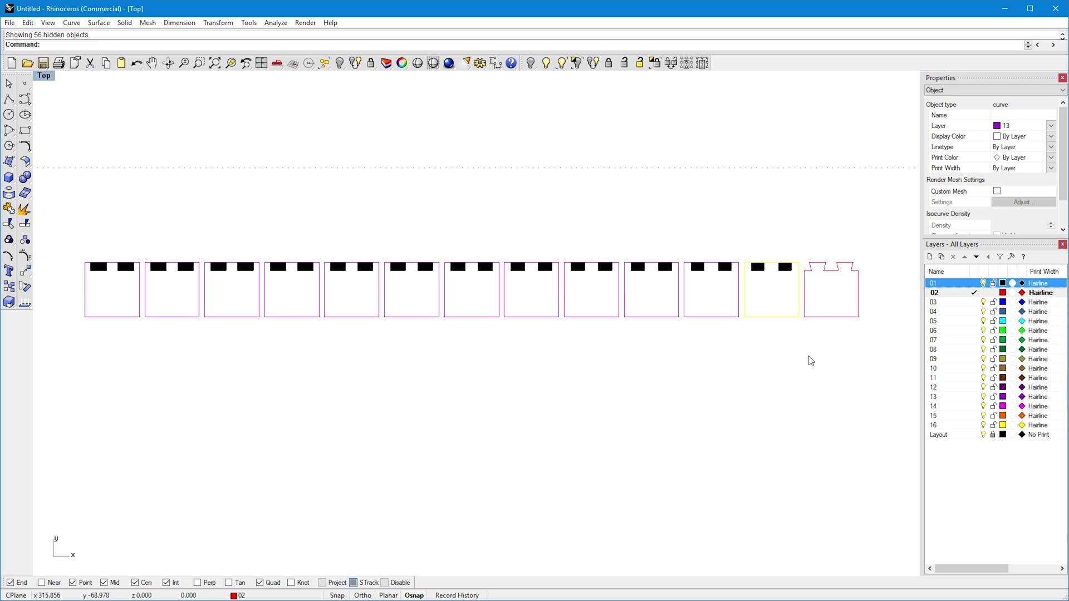
right_click(943, 295)
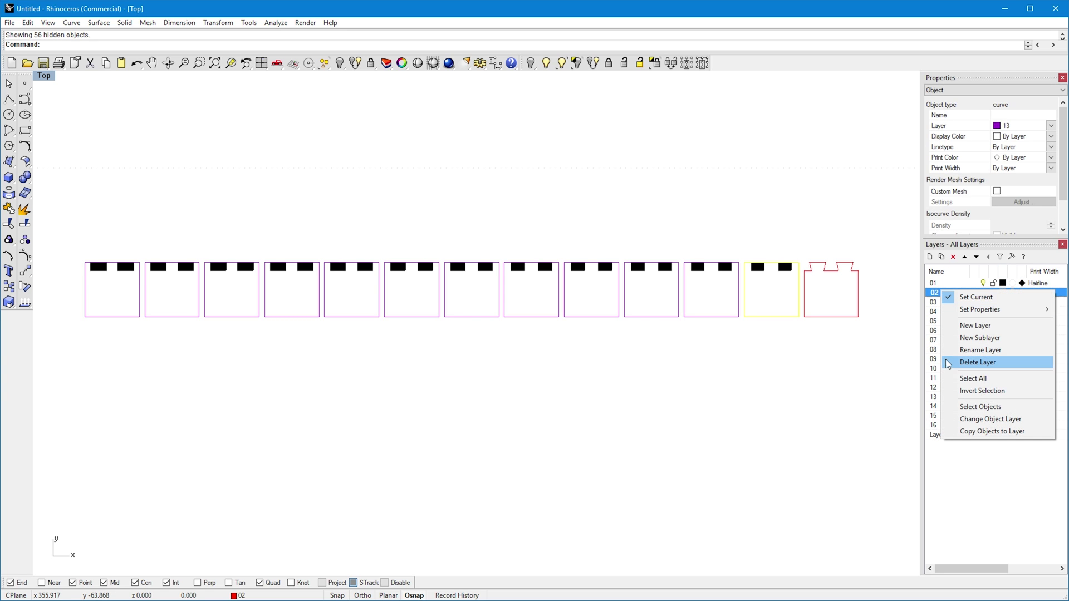
left_click(990, 418)
left_click(864, 399)
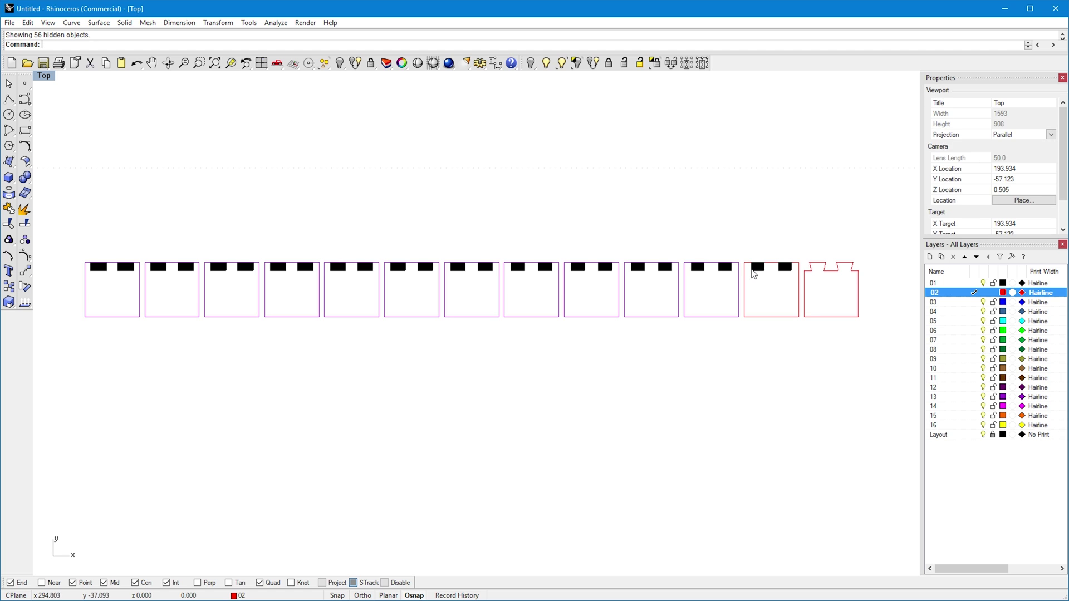
Step: Hide the twelfth box's two hatches to check the outlines, then show them again
left_click_drag(751, 252, 802, 298)
left_click(531, 63)
left_click(761, 268)
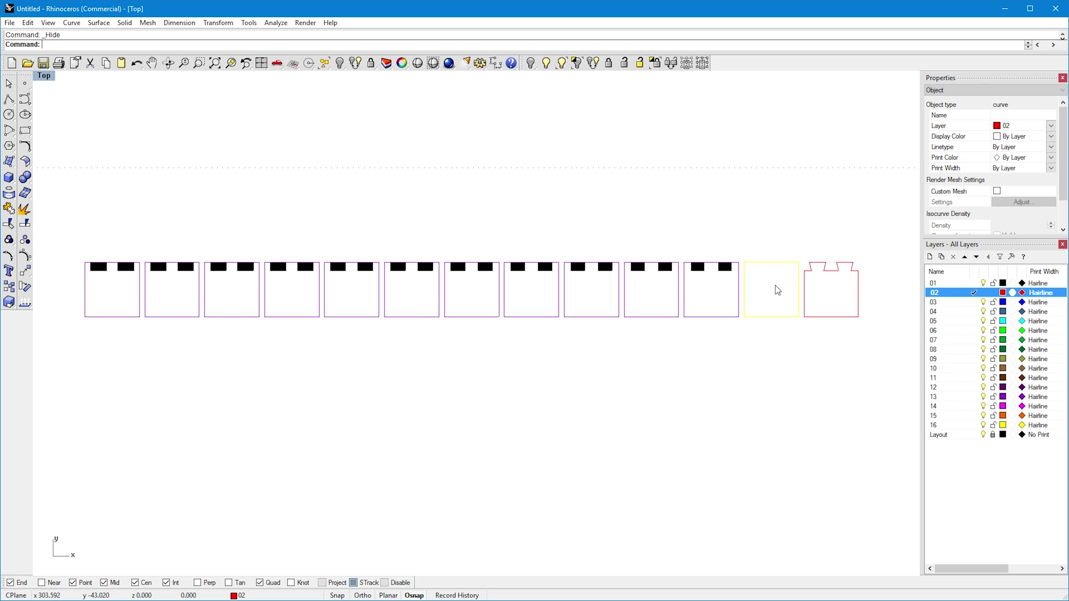
left_click(805, 282)
left_click(788, 249)
left_click_drag(742, 251, 880, 348)
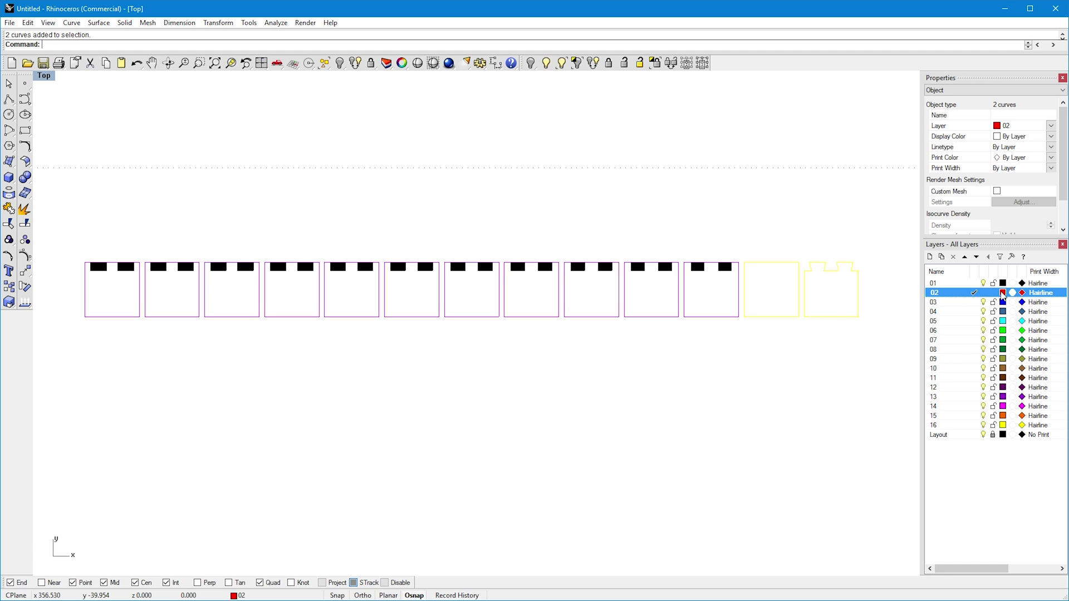
left_click(824, 345)
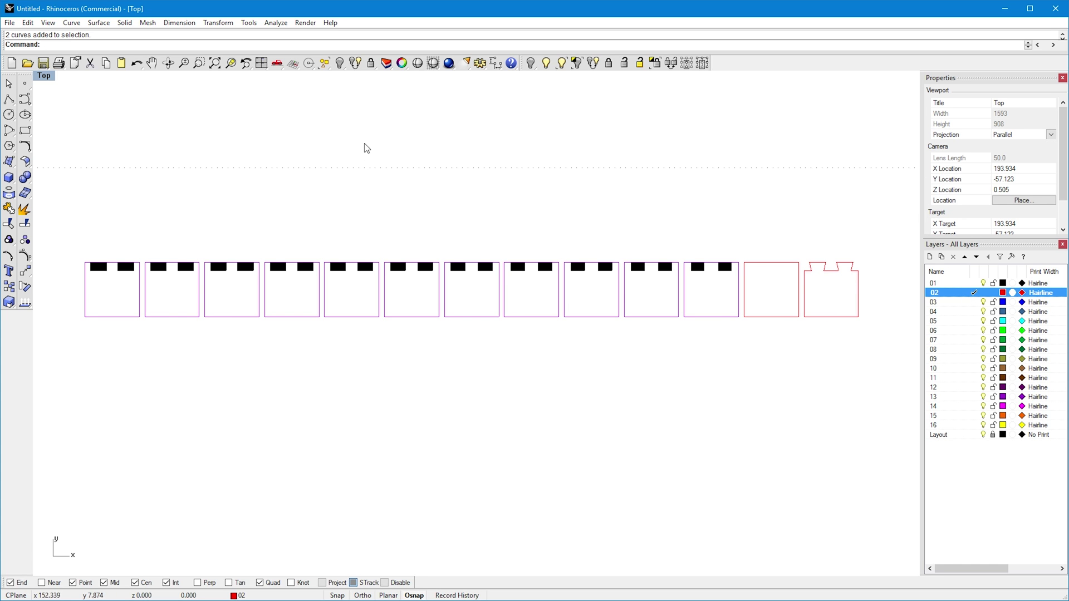
left_click(530, 63)
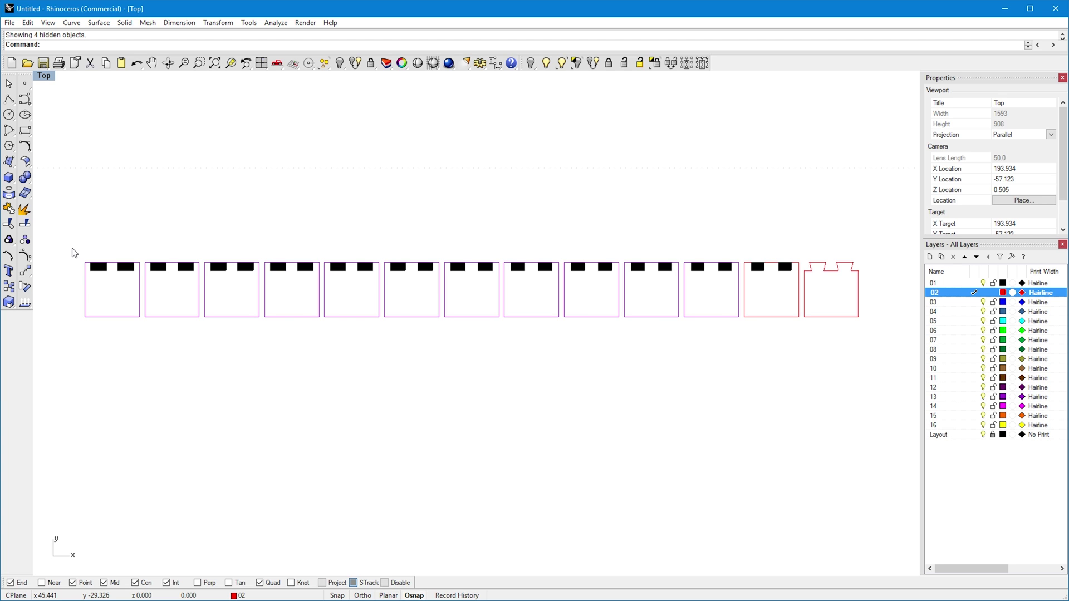
left_click_drag(68, 253, 125, 254)
left_click(769, 317)
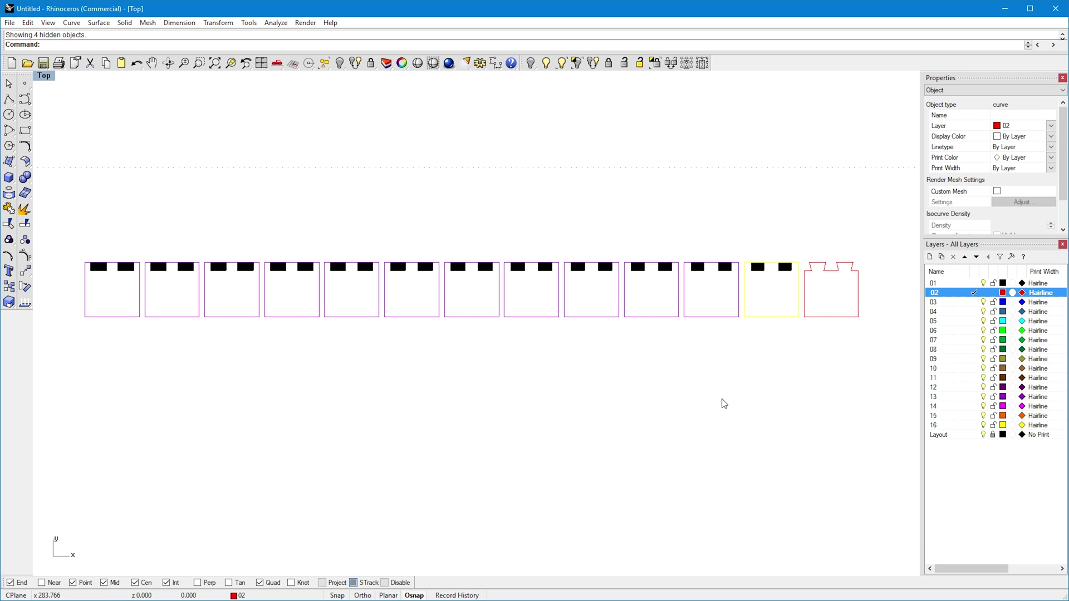
left_click(742, 392)
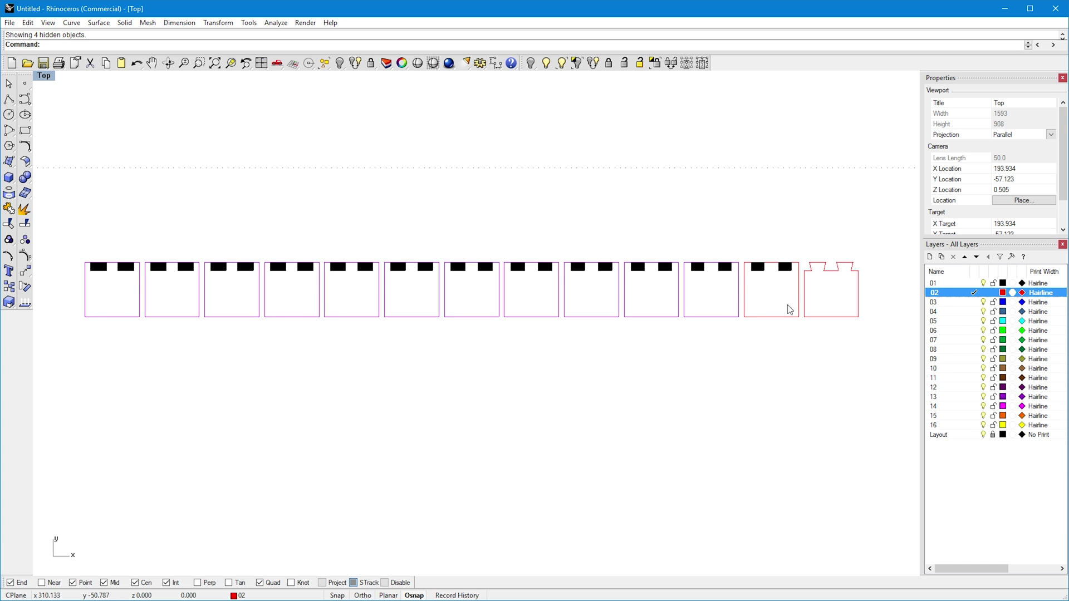
left_click(785, 267)
key("Escape")
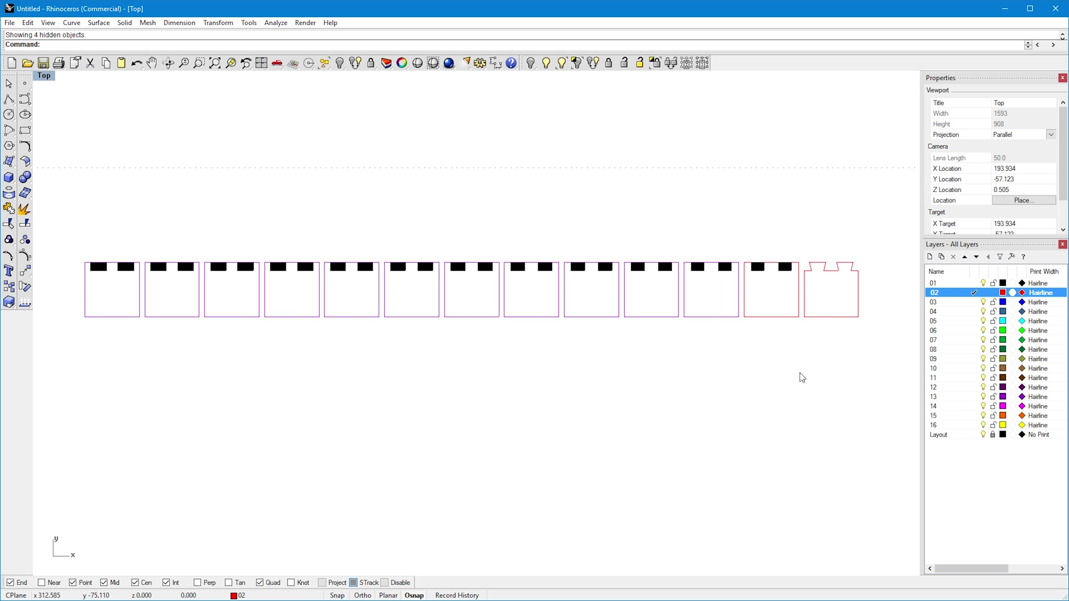